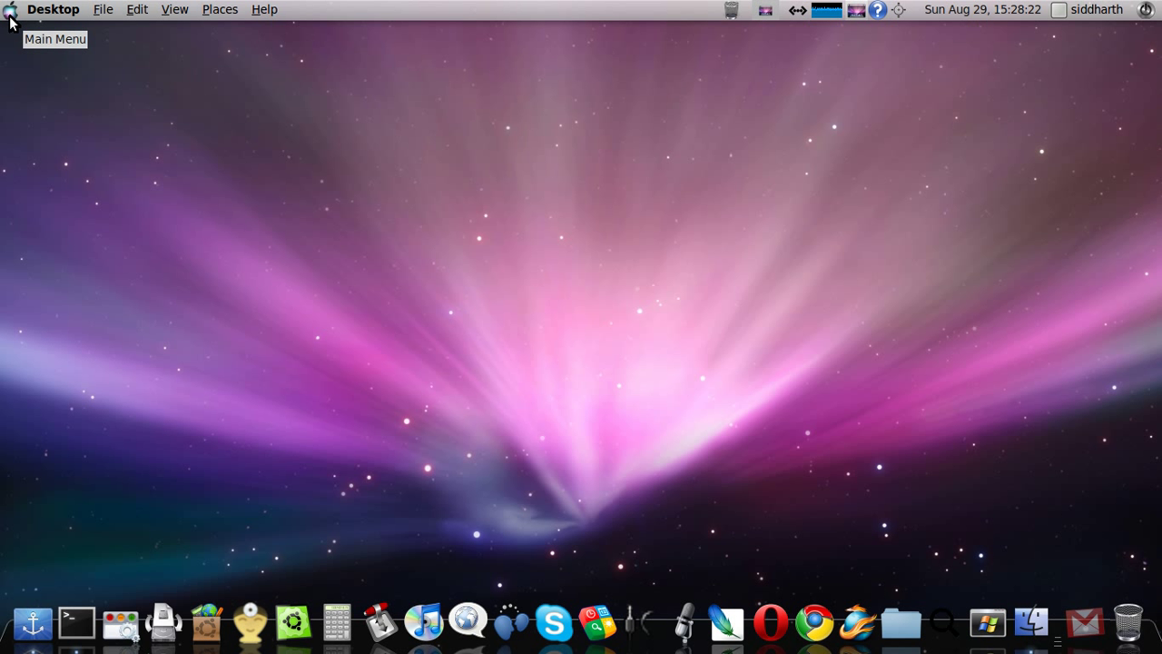
# Launch Disk Usage Analyzer from Applications > Accessories, showing 23.8 GB of 50.5 GB used
pyautogui.click(10, 11)
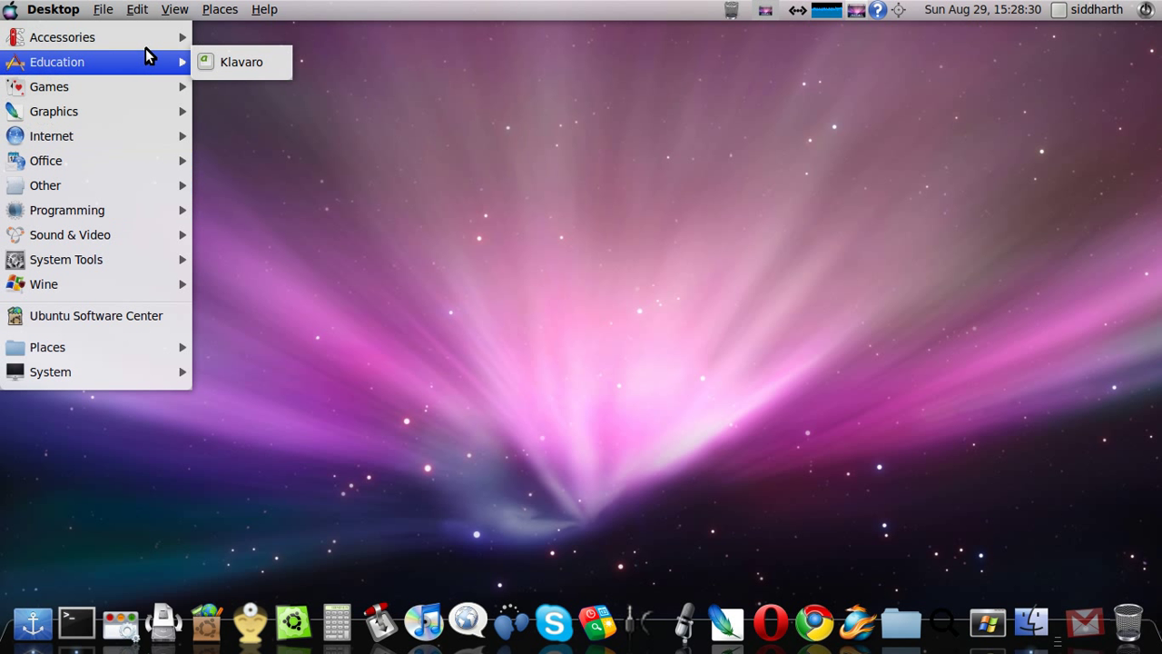
pyautogui.moveTo(63, 37)
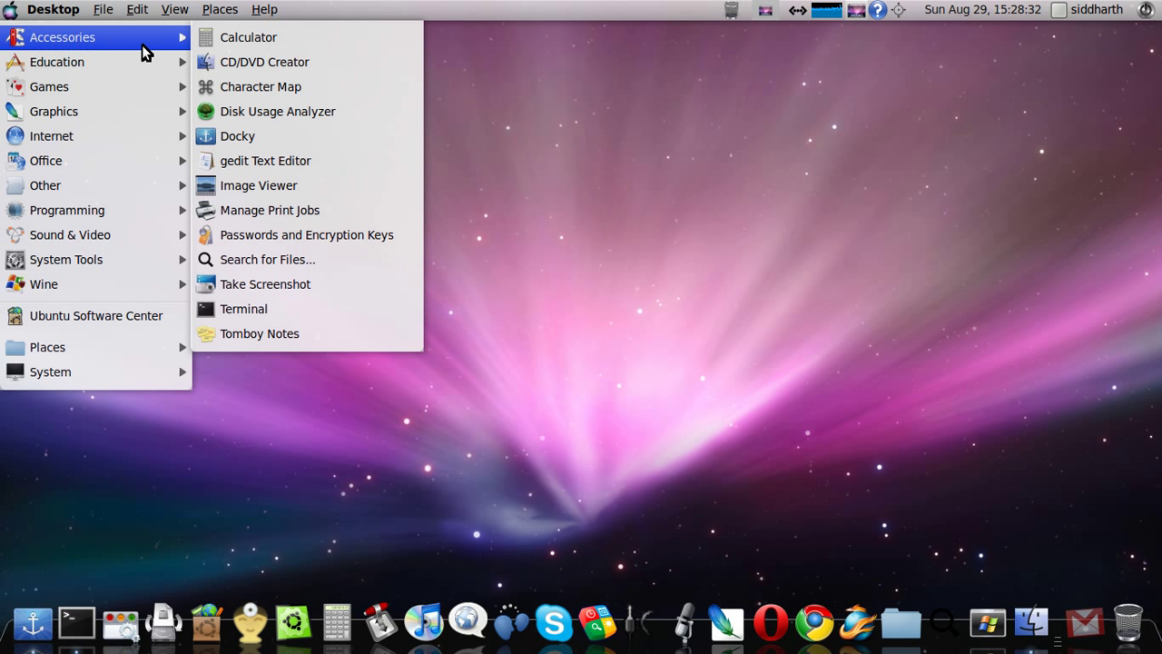
pyautogui.click(311, 109)
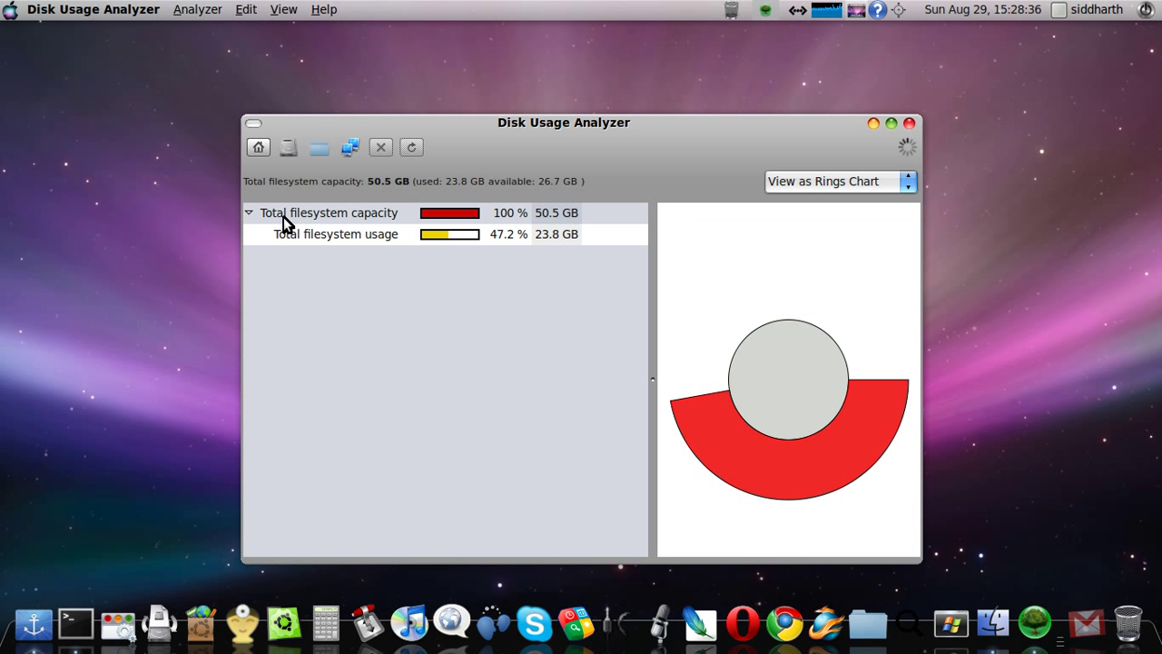
# Scan the home folder (3.5 GB, .wine largest at 1.7 GB) and glance at the Wine programs menu
pyautogui.click(248, 152)
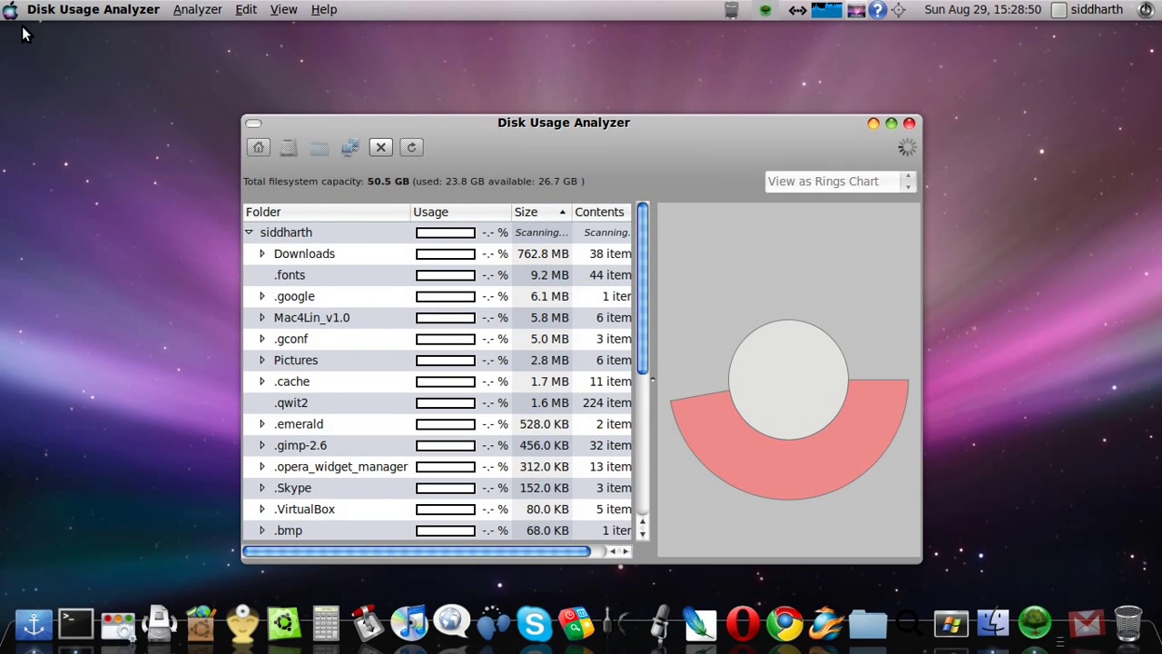
pyautogui.click(11, 11)
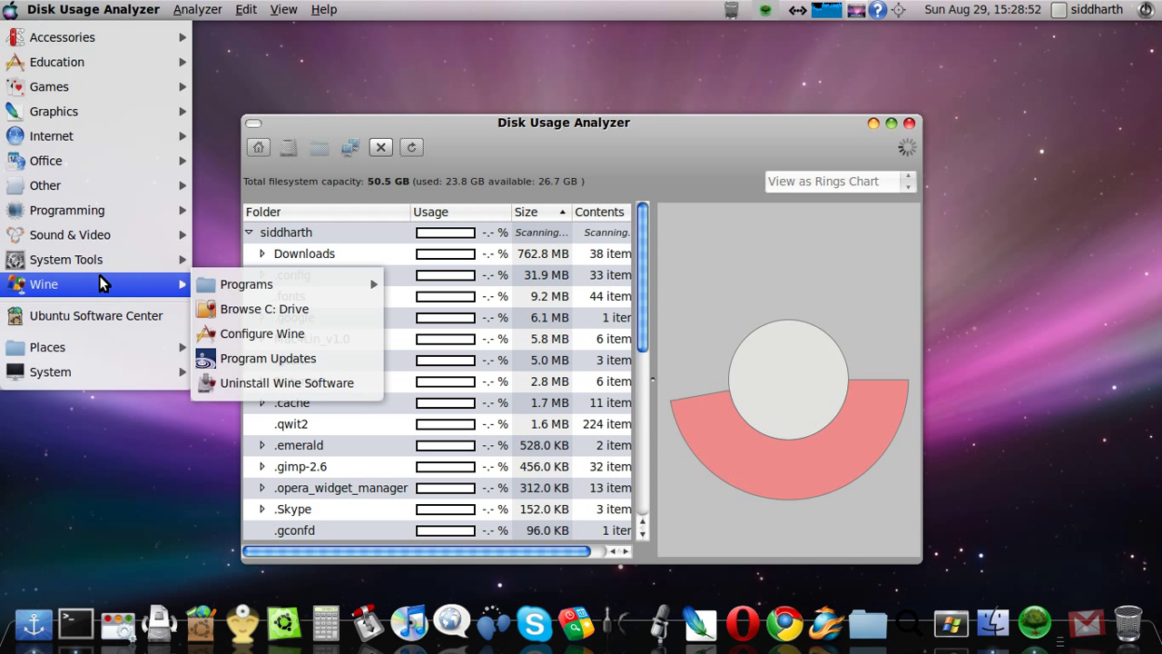
pyautogui.moveTo(246, 284)
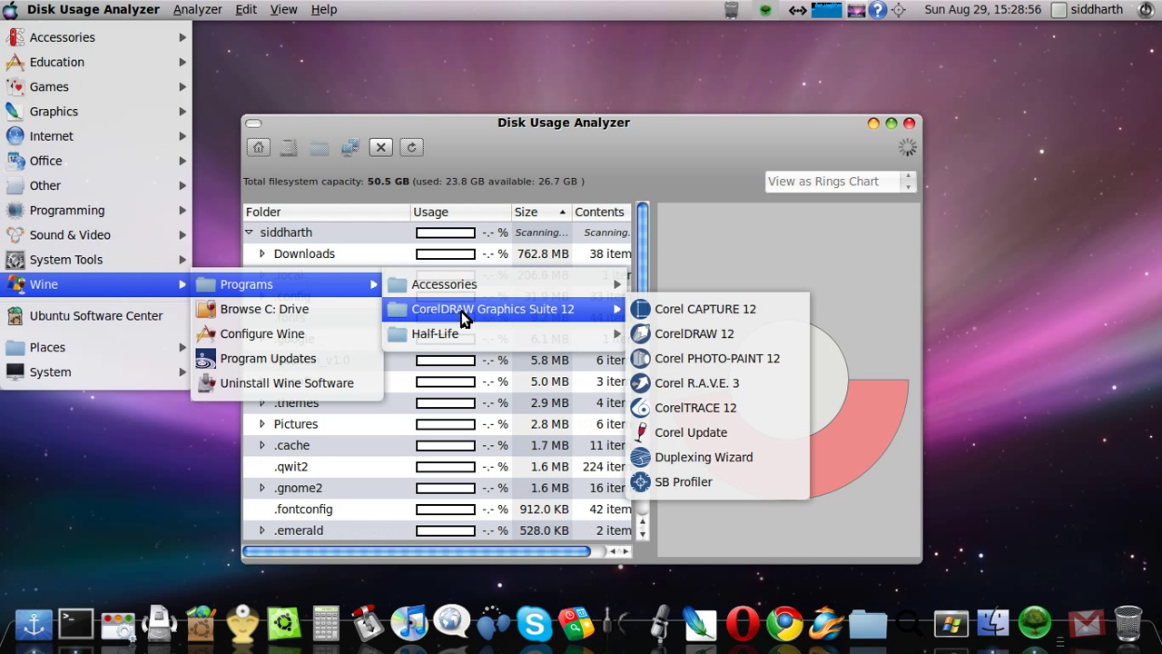
pyautogui.moveTo(438, 284)
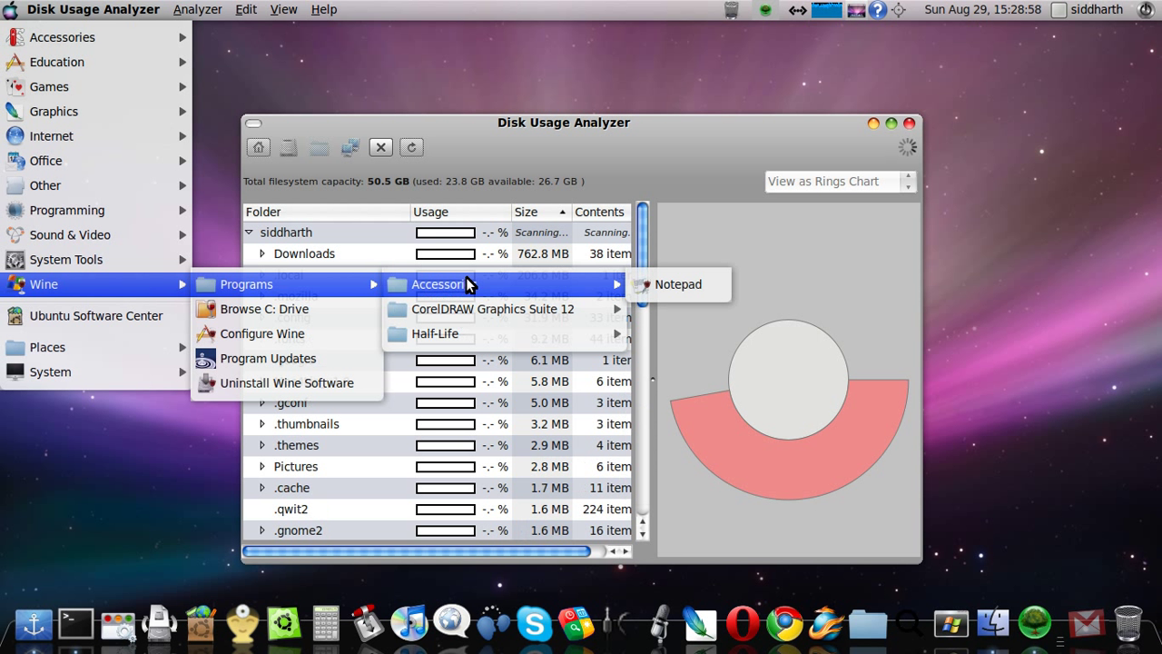
pyautogui.click(519, 134)
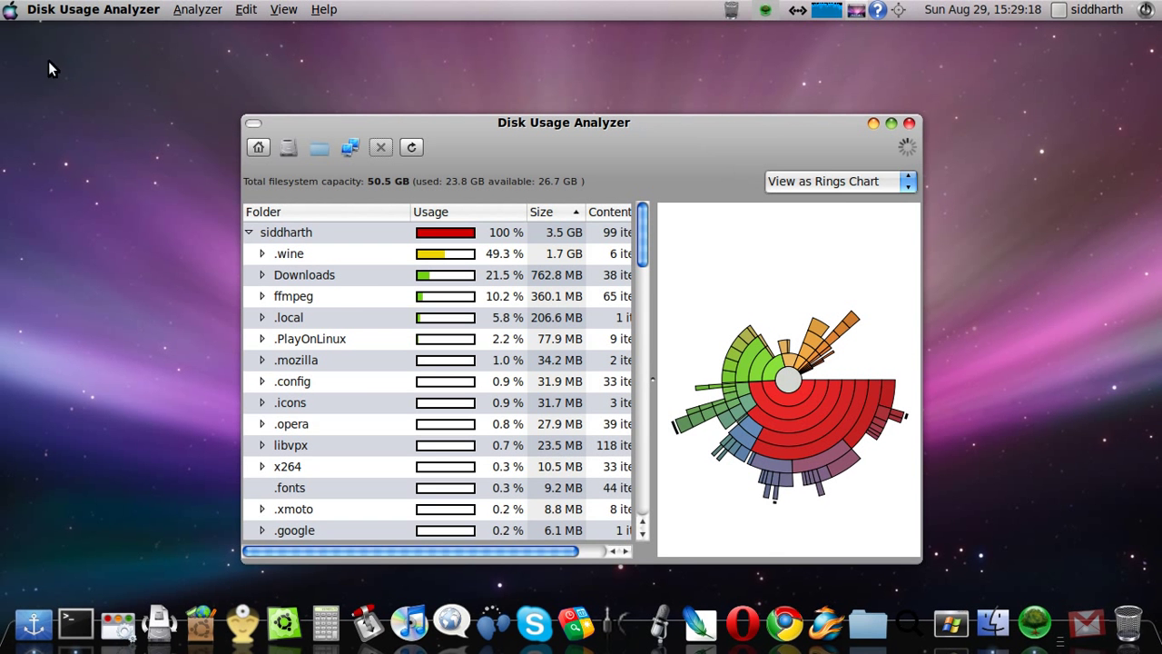
# Open the home folder siddharth in the file browser and scroll through its 28 items
pyautogui.click(10, 10)
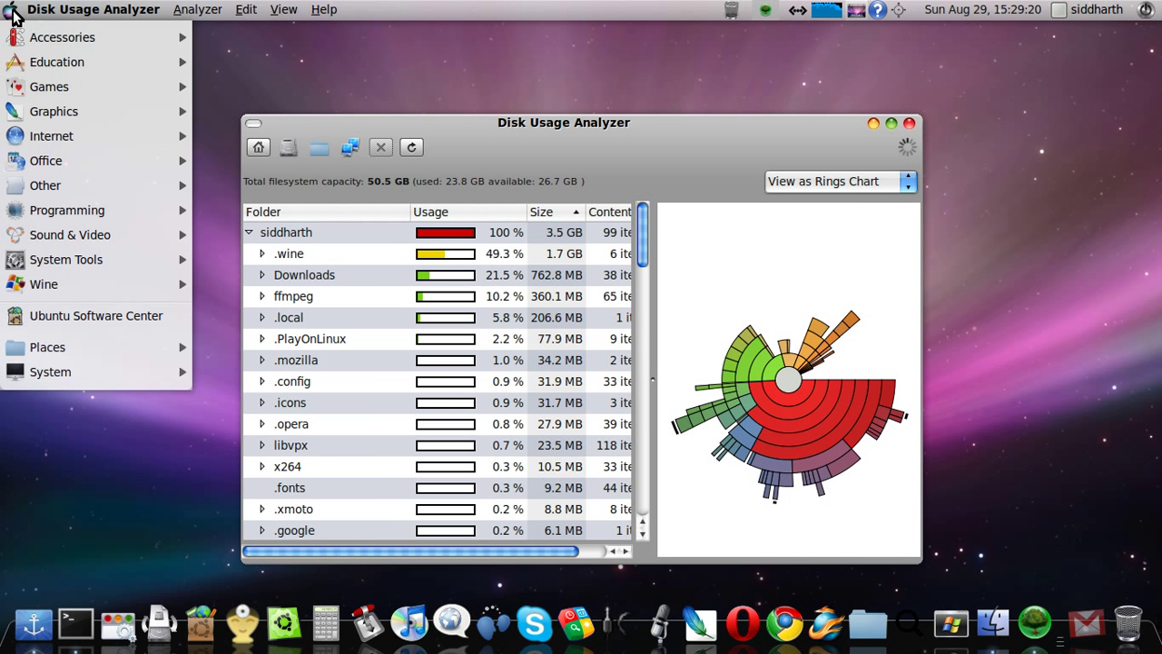
pyautogui.moveTo(47, 347)
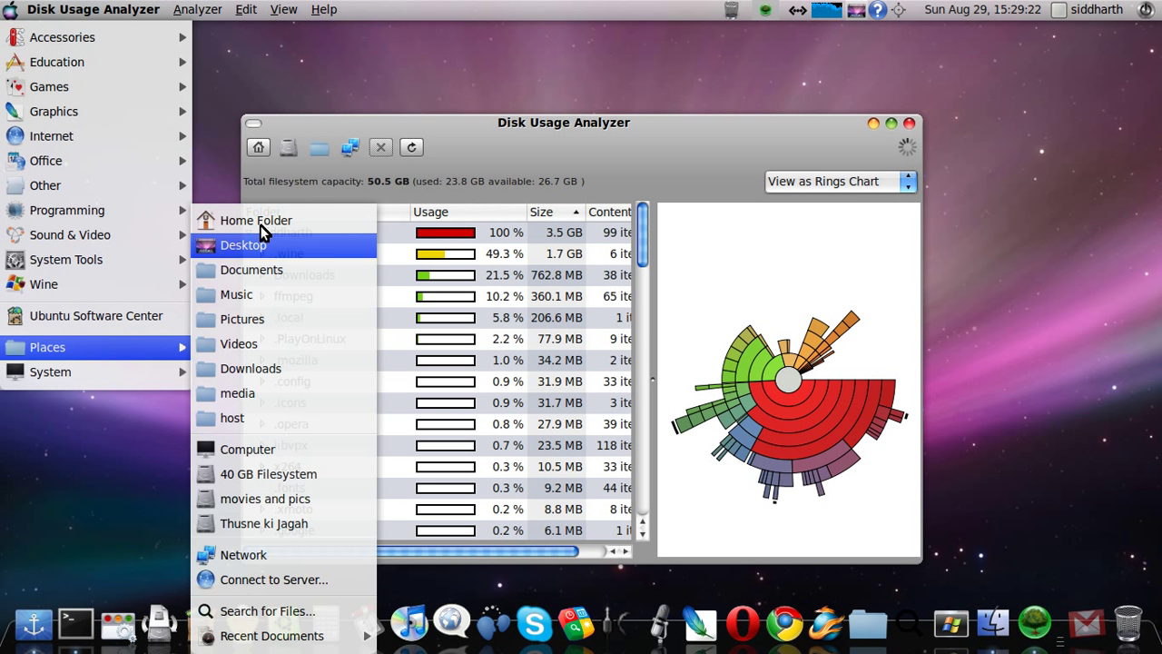
pyautogui.click(267, 222)
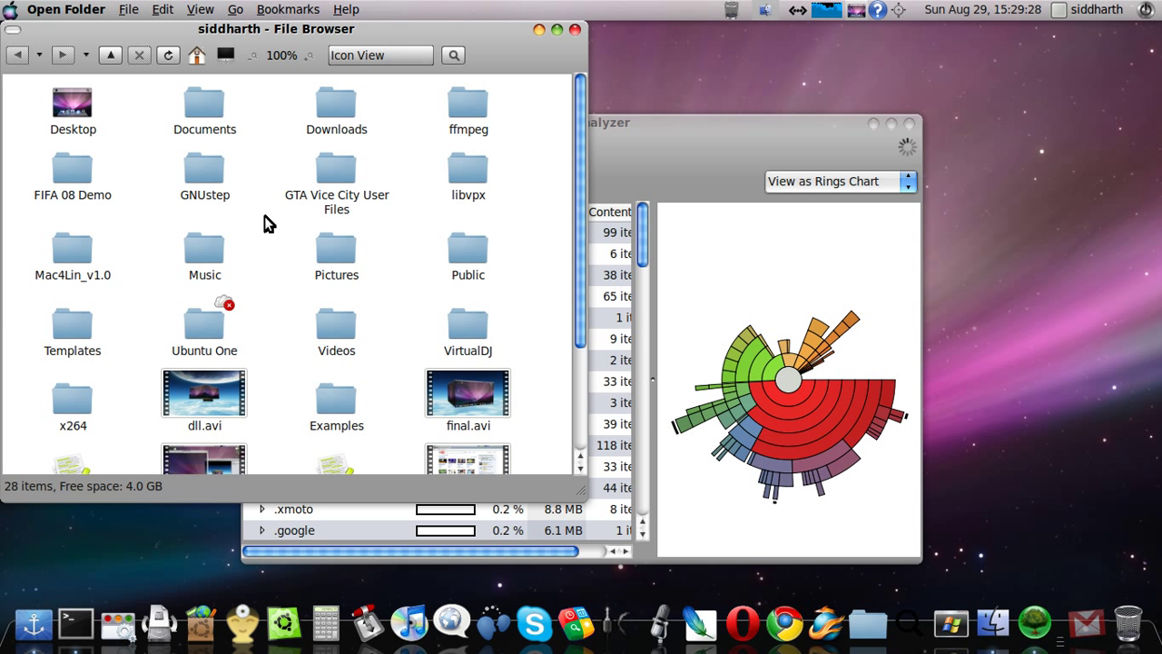
pyautogui.scroll(-1, 264, 215)
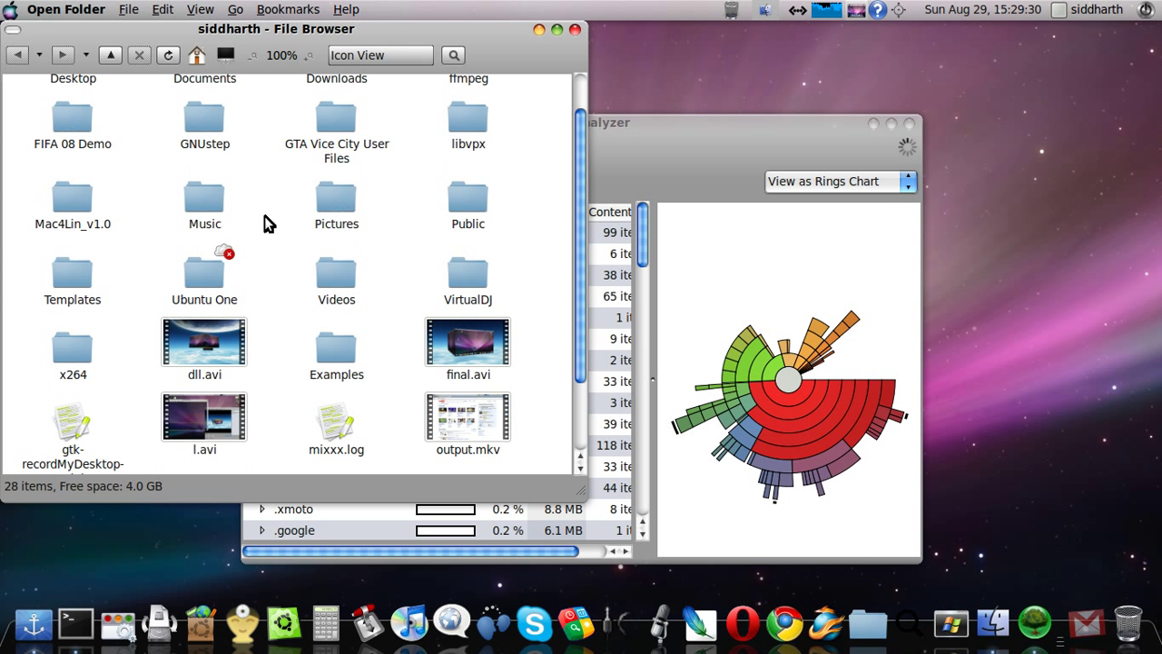
pyautogui.scroll(-2, 264, 216)
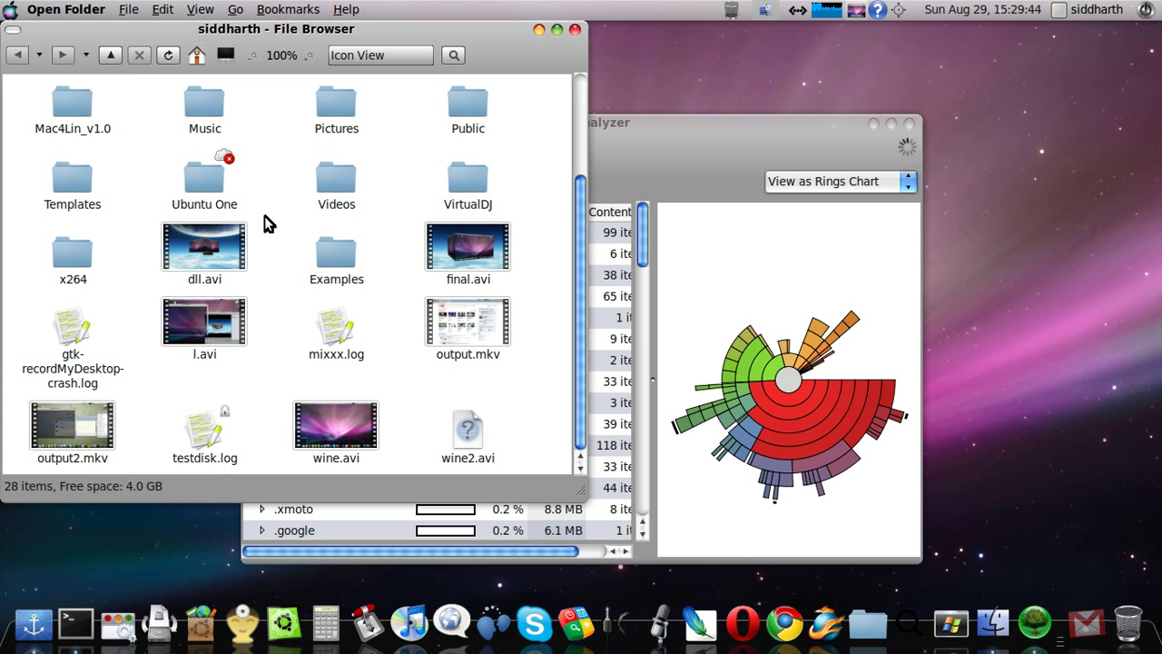
# Show hidden files in the home folder and open the .wine folder
pyautogui.hotkey('ctrl', 'h')
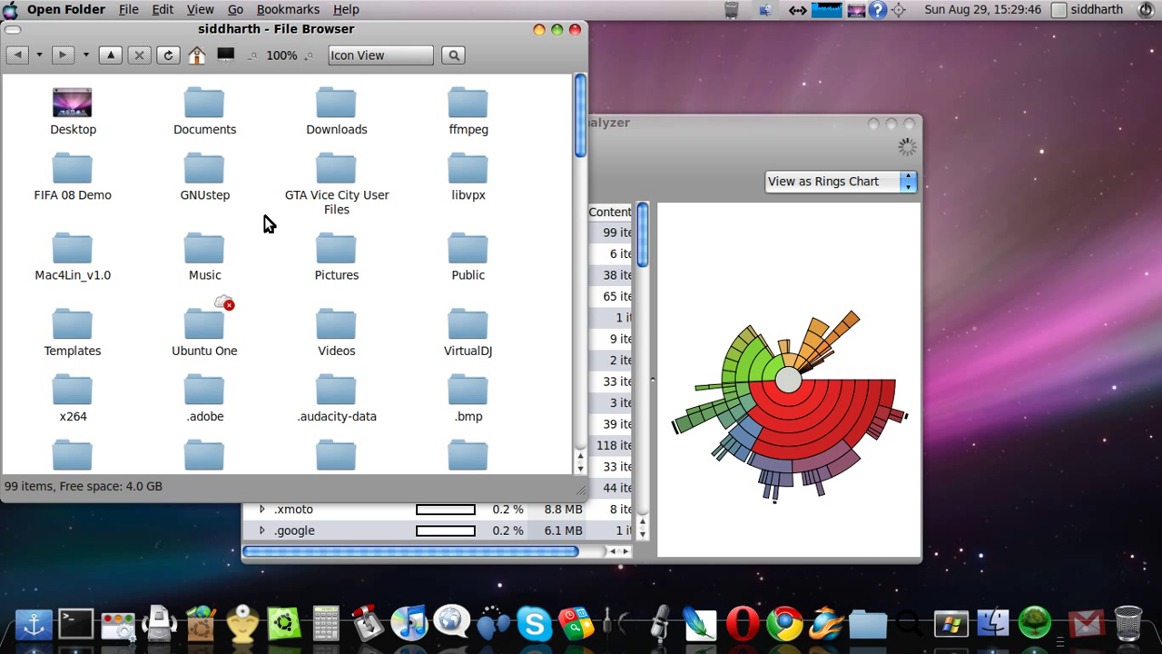
pyautogui.scroll(-2, 272, 236)
pyautogui.scroll(-4, 281, 254)
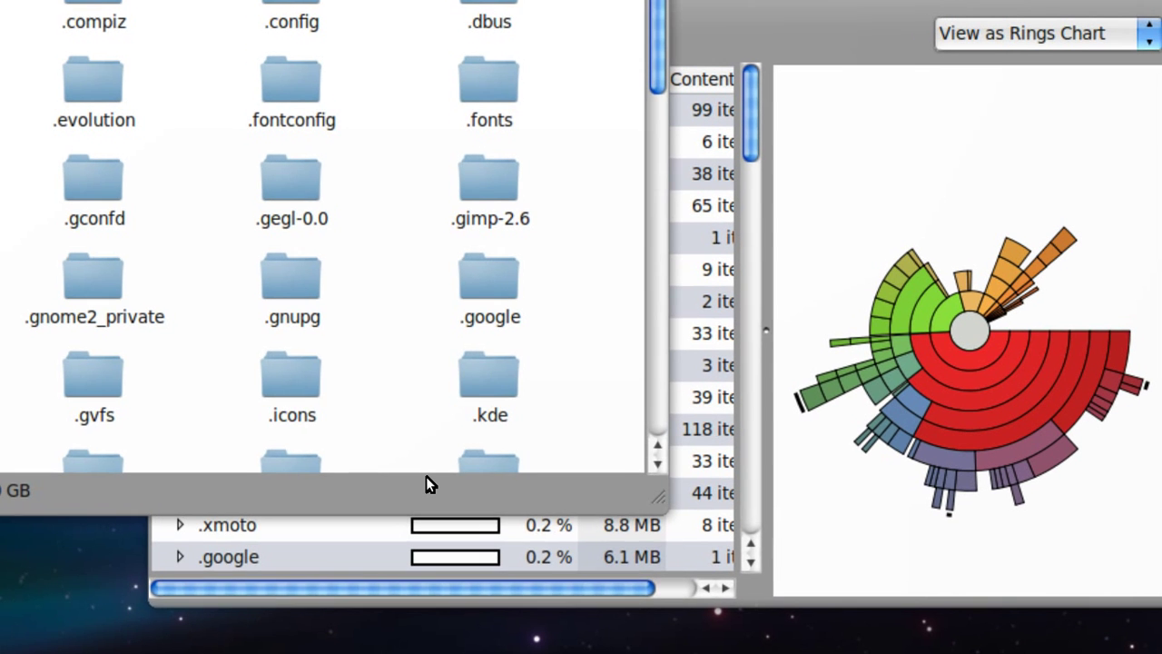
pyautogui.write('.win')
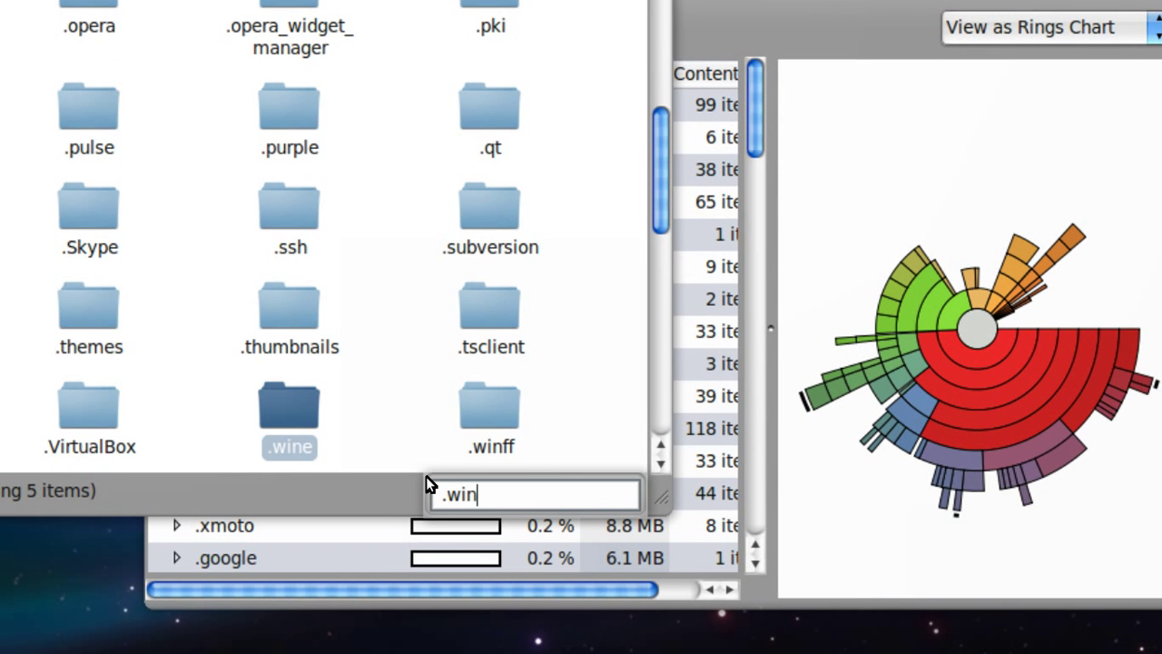
pyautogui.write('e')
pyautogui.press('Return')
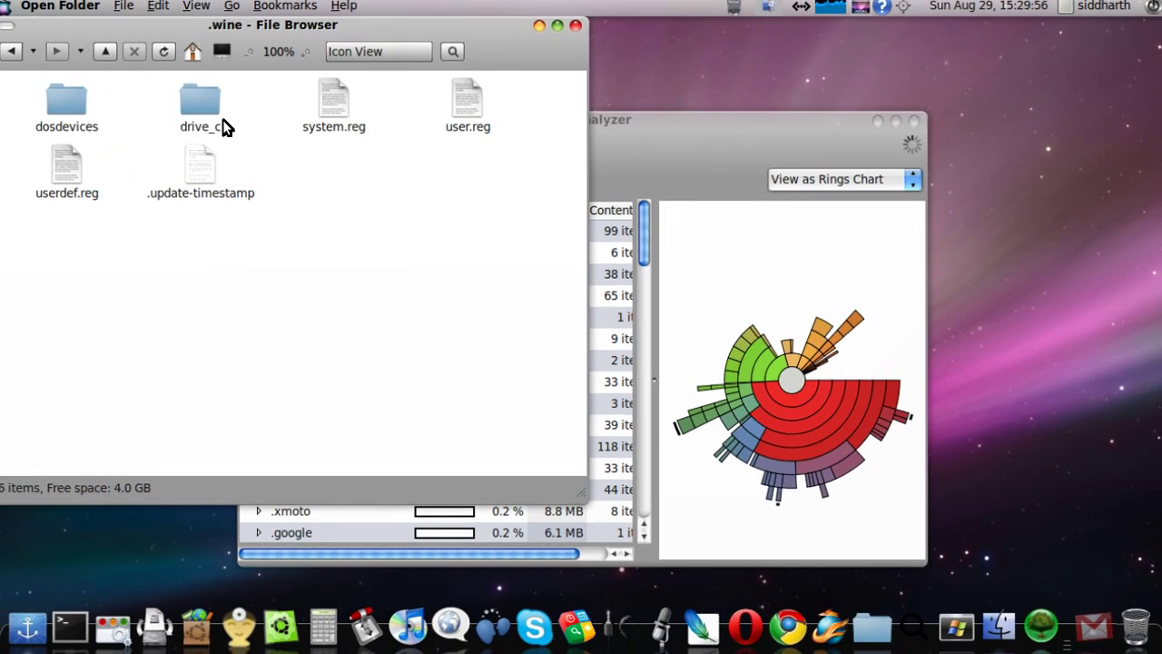
# Browse drive_c > Program Files > Common Files into Microsoft Shared/Office10, return, and select Corel
pyautogui.doubleClick(223, 114)
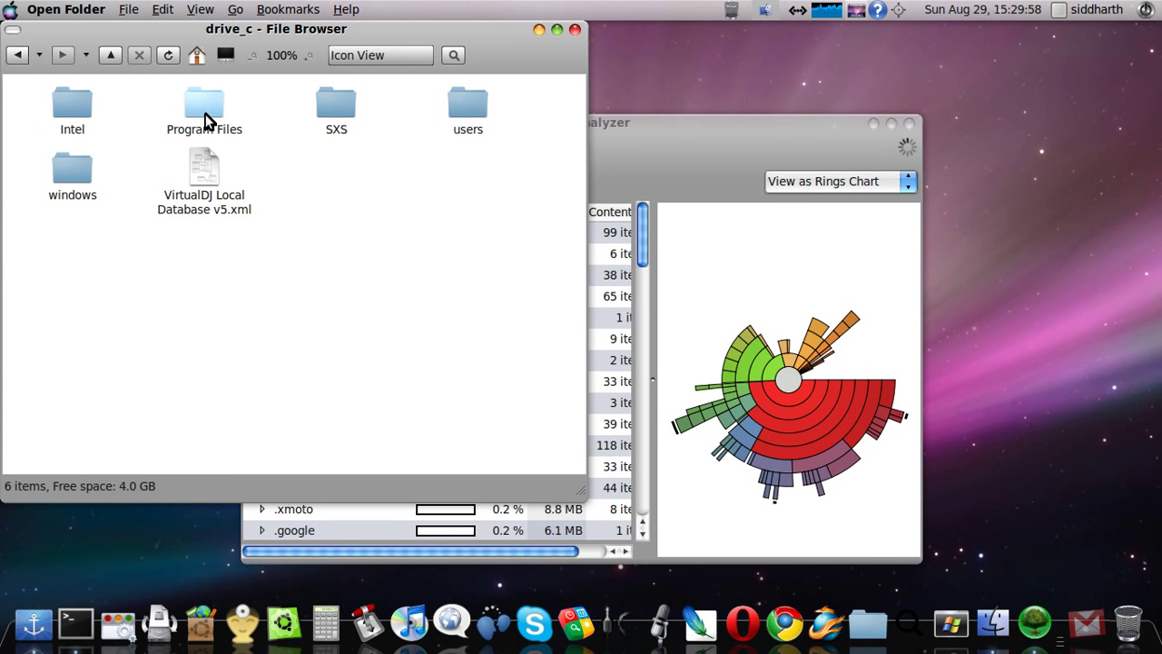
pyautogui.doubleClick(204, 122)
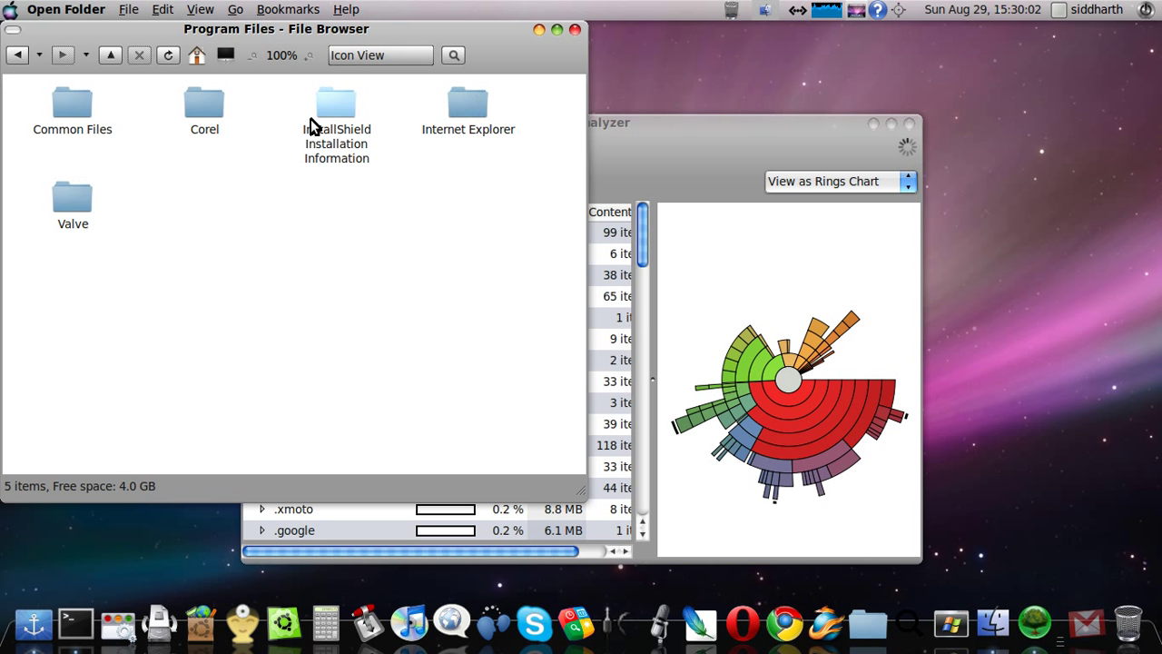
pyautogui.doubleClick(72, 104)
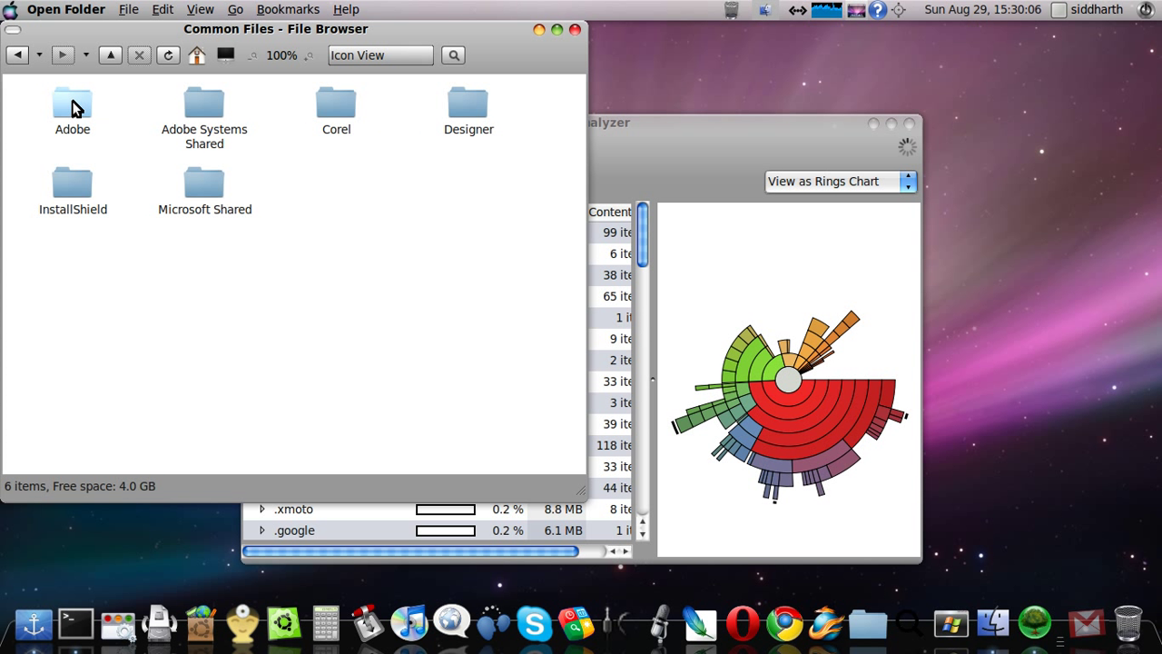
pyautogui.doubleClick(206, 186)
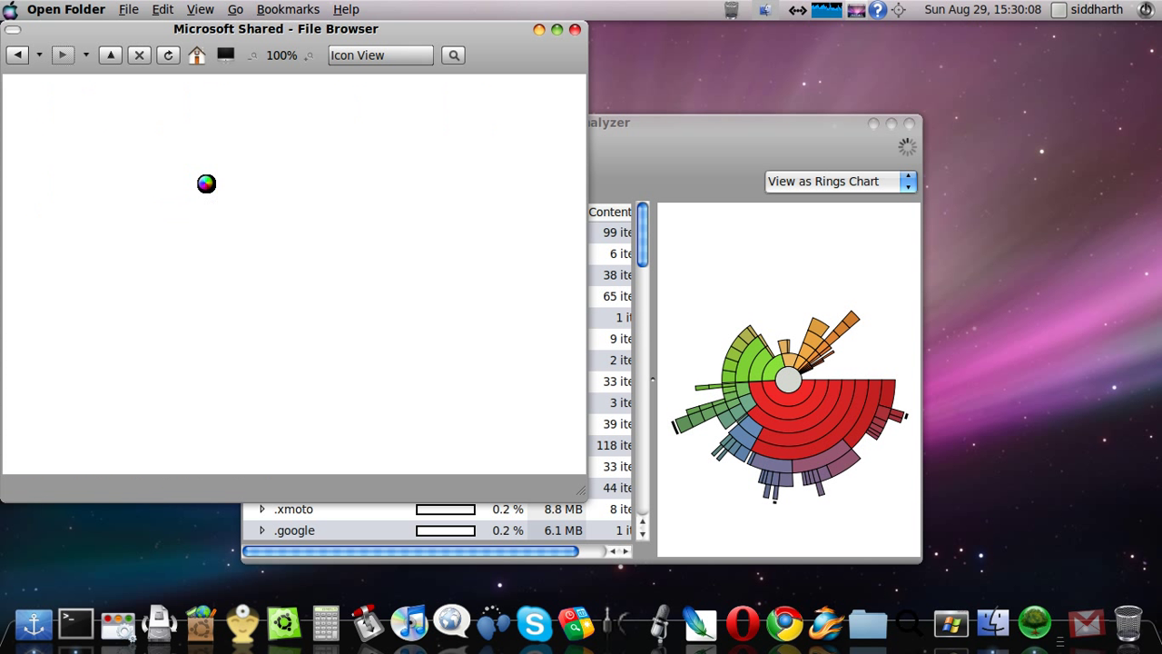
pyautogui.doubleClick(72, 107)
pyautogui.doubleClick(15, 55)
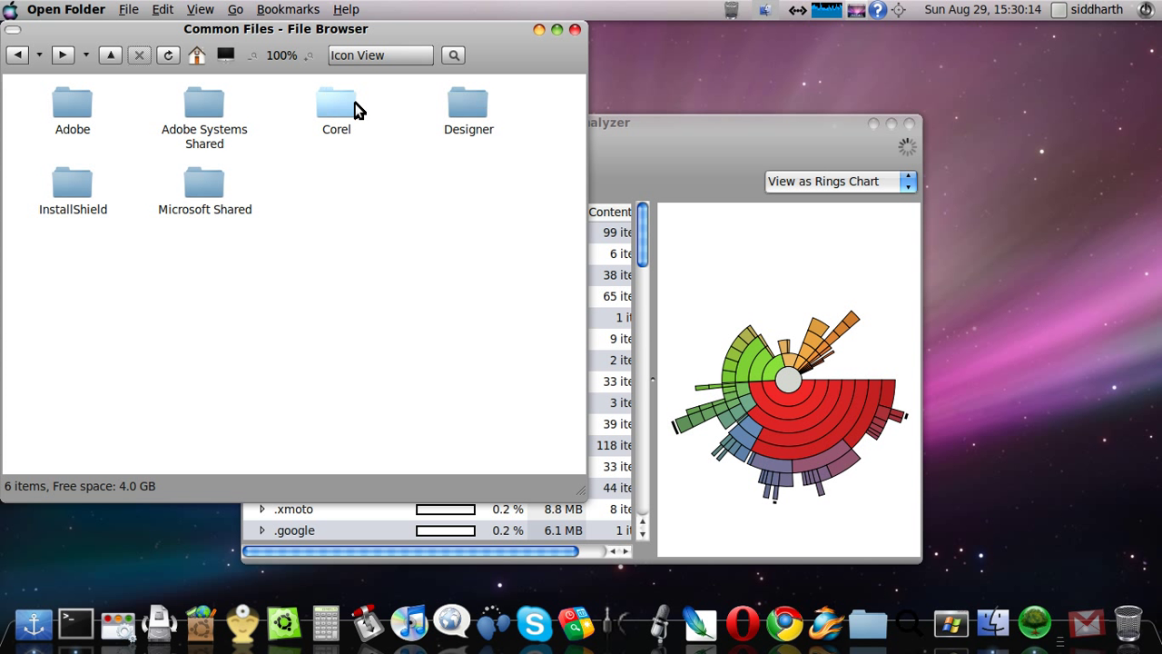
pyautogui.click(345, 110)
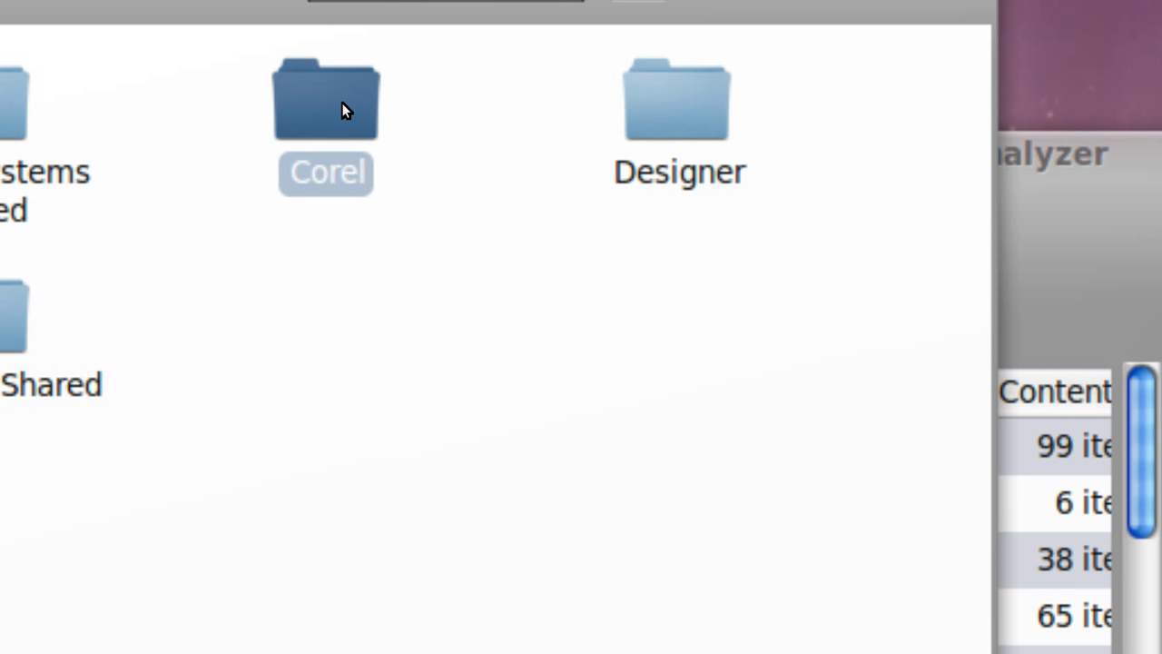
# Permanently delete the Corel folder from Common Files with Shift+Delete
pyautogui.hotkey('shift', 'Delete')
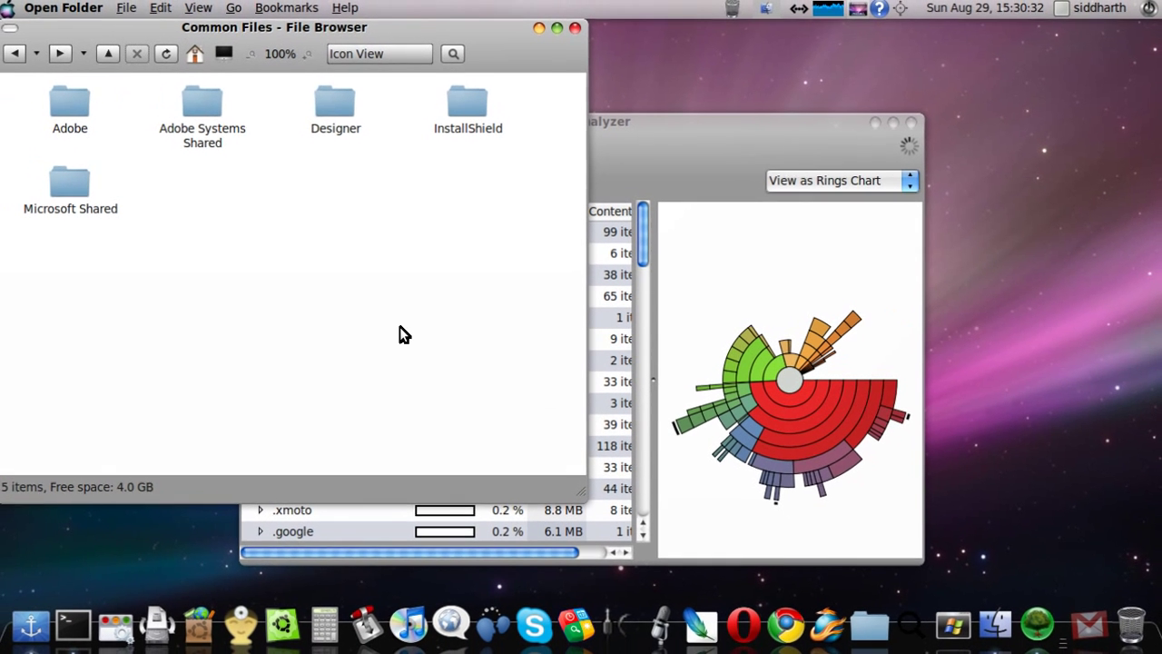
# Start a fresh home-folder scan in Disk Usage Analyzer and move the file browser aside
pyautogui.click(667, 142)
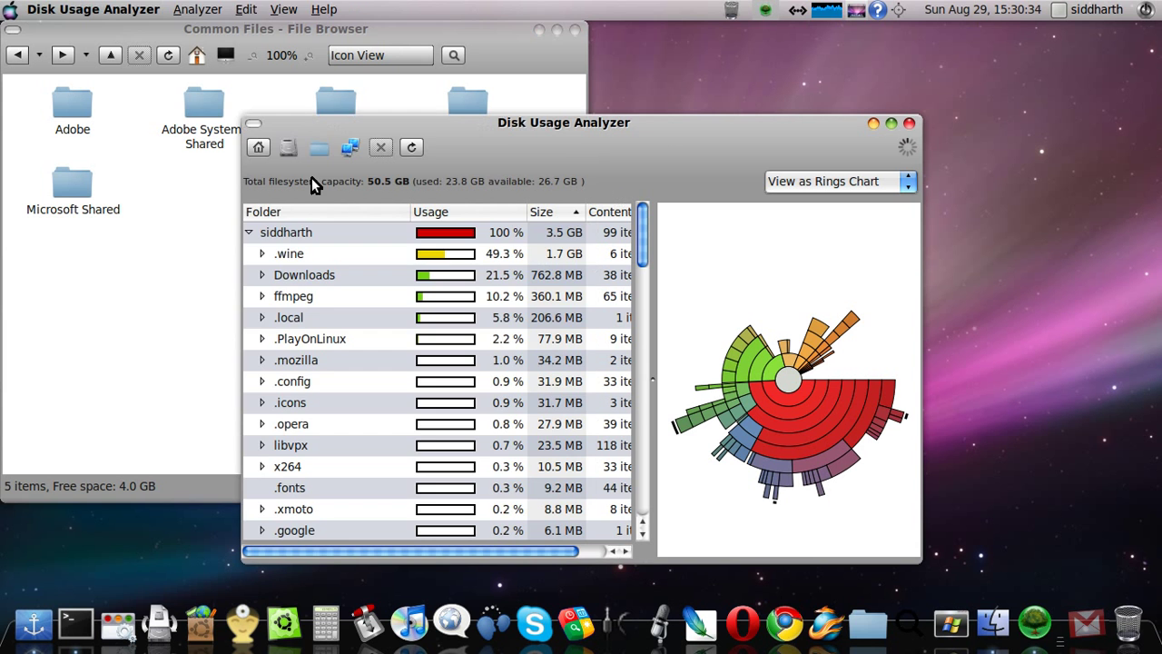
pyautogui.click(252, 152)
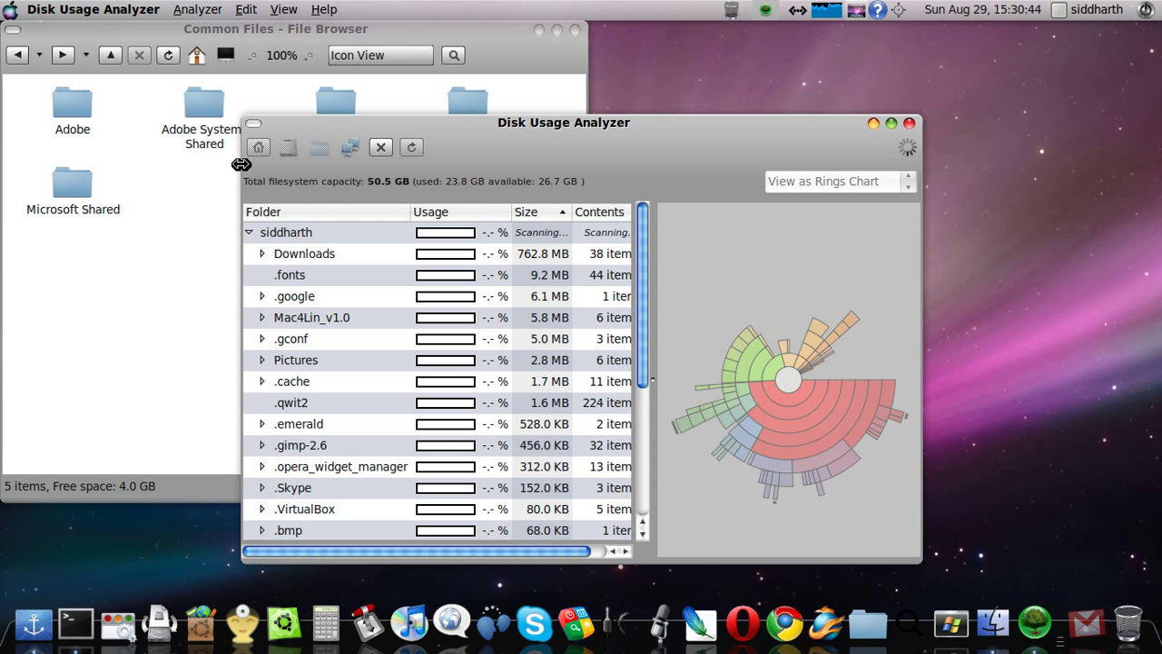
pyautogui.click(182, 246)
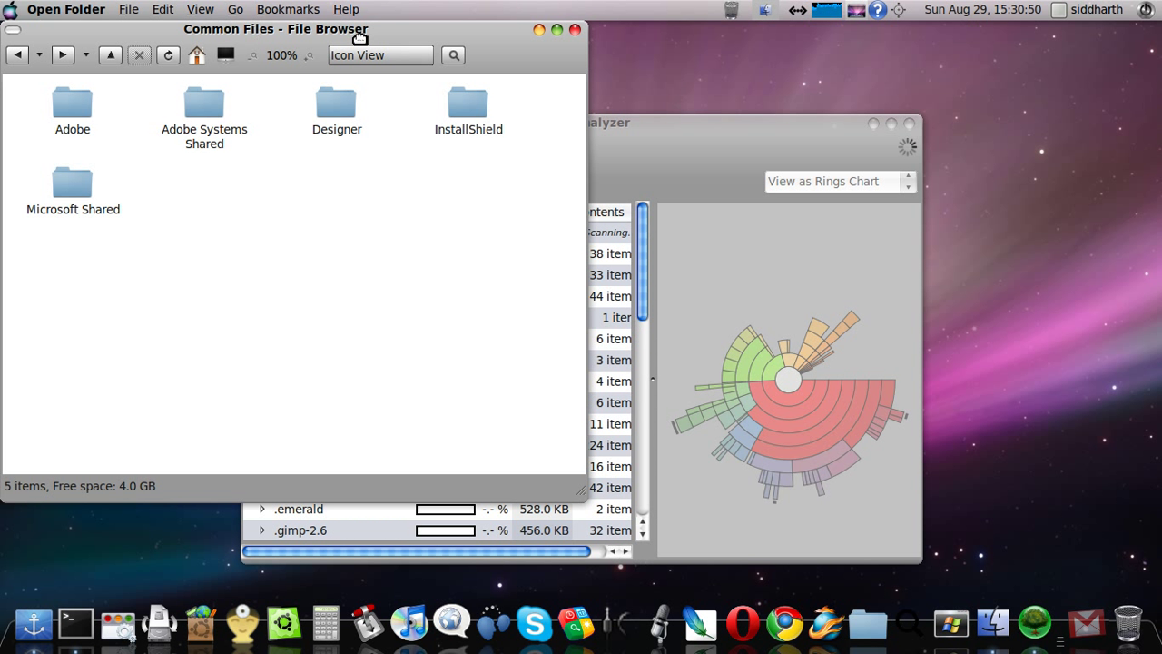
pyautogui.moveTo(324, 32); pyautogui.dragTo(478, 35)
# Go back to Program Files and permanently delete its Corel folder
pyautogui.click(173, 57)
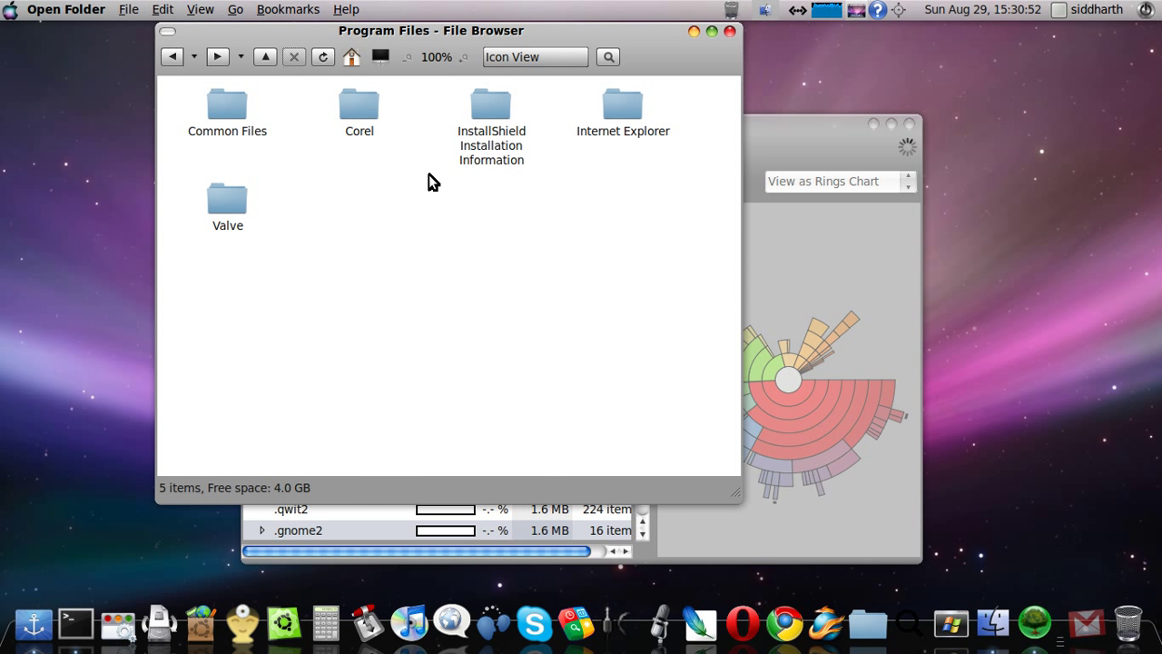
pyautogui.click(357, 110)
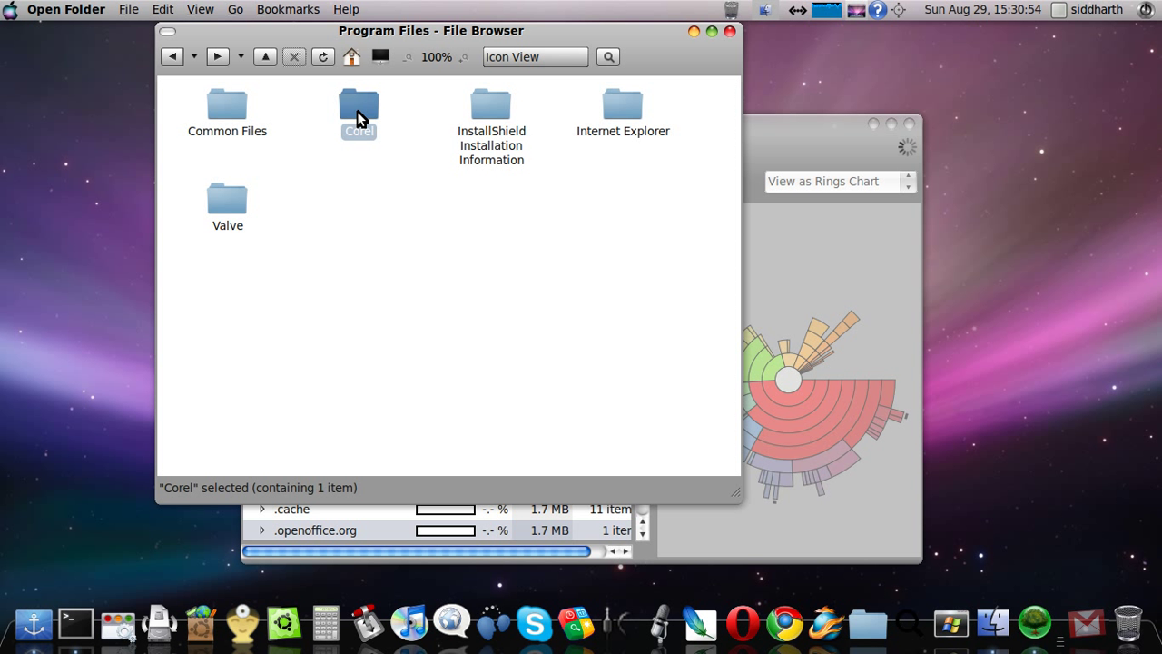
pyautogui.hotkey('shift', 'Delete')
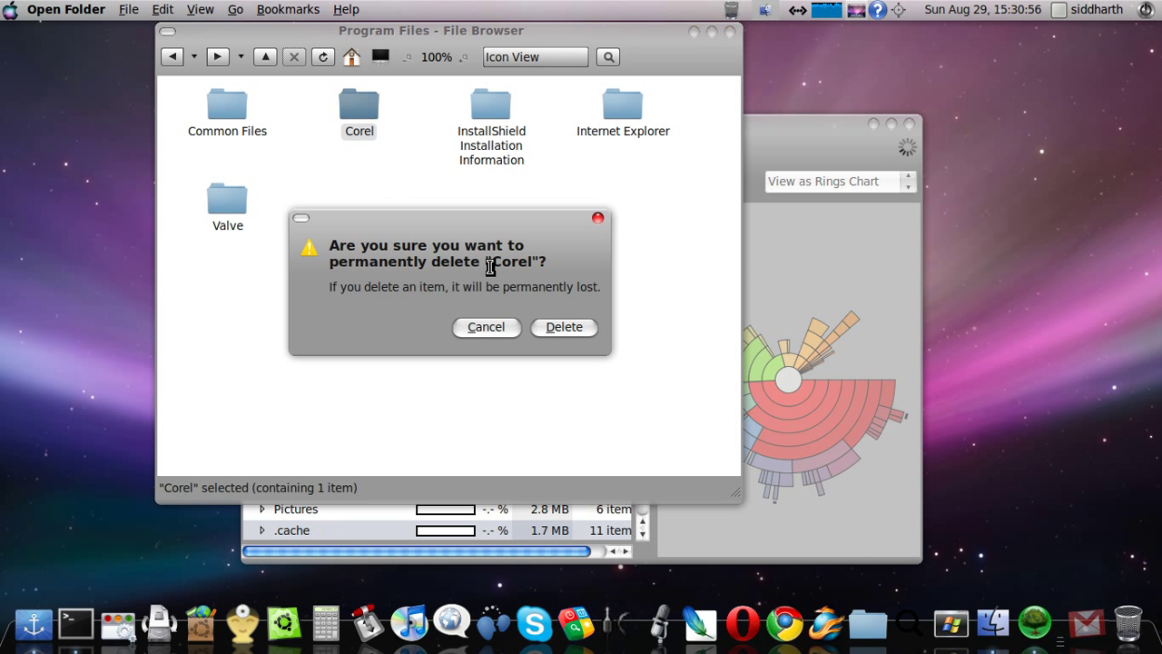
pyautogui.click(567, 329)
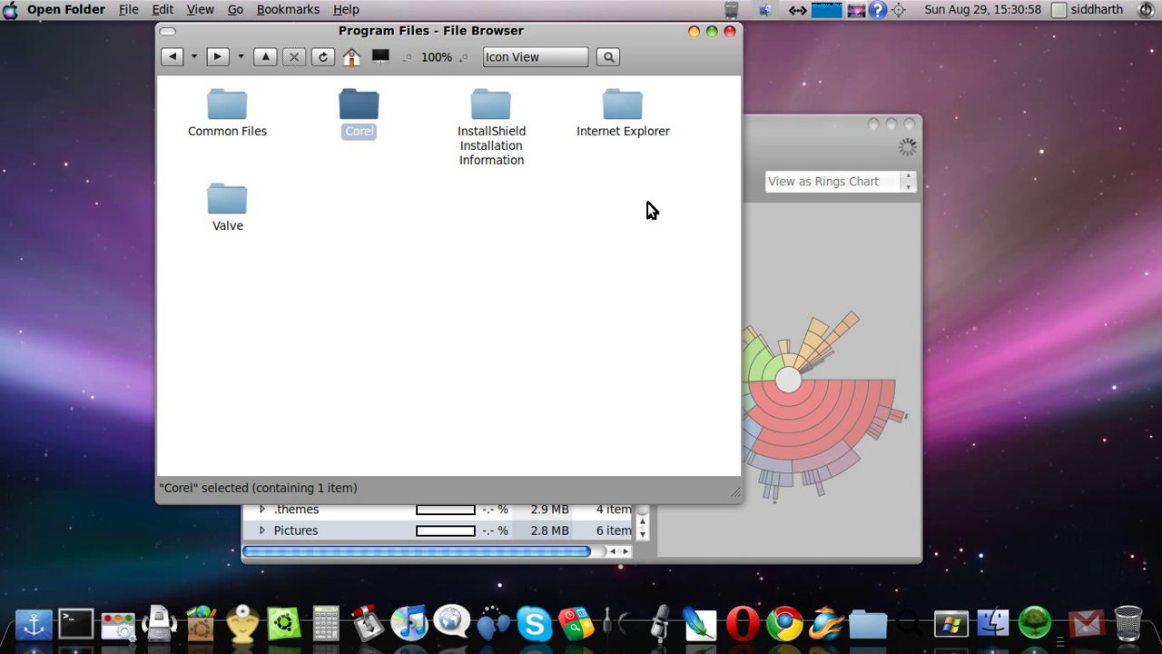
pyautogui.click(753, 121)
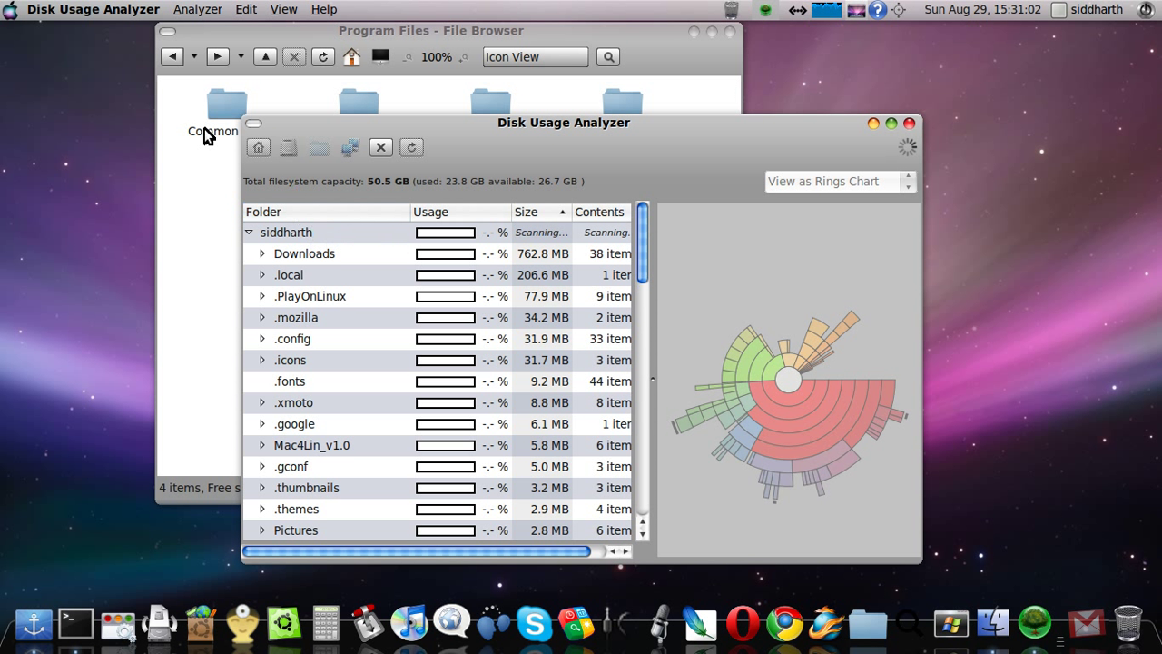
# Rescan the home folder until it totals 3.3 GB with .wine at 1.5 GB
pyautogui.click(411, 148)
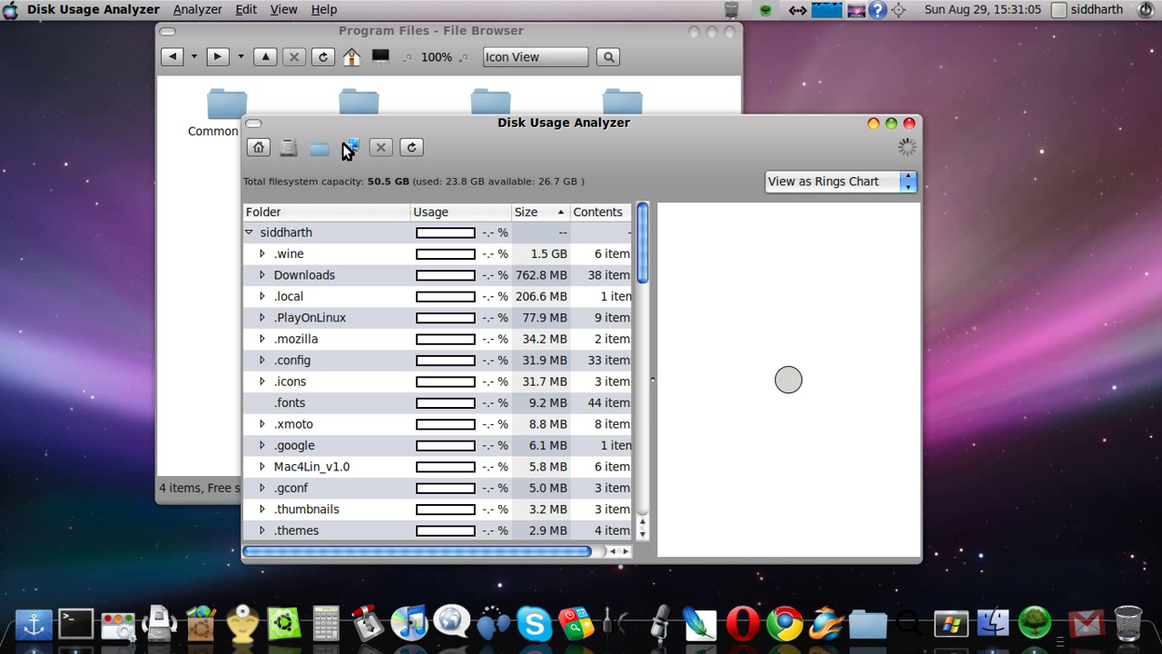
pyautogui.click(259, 148)
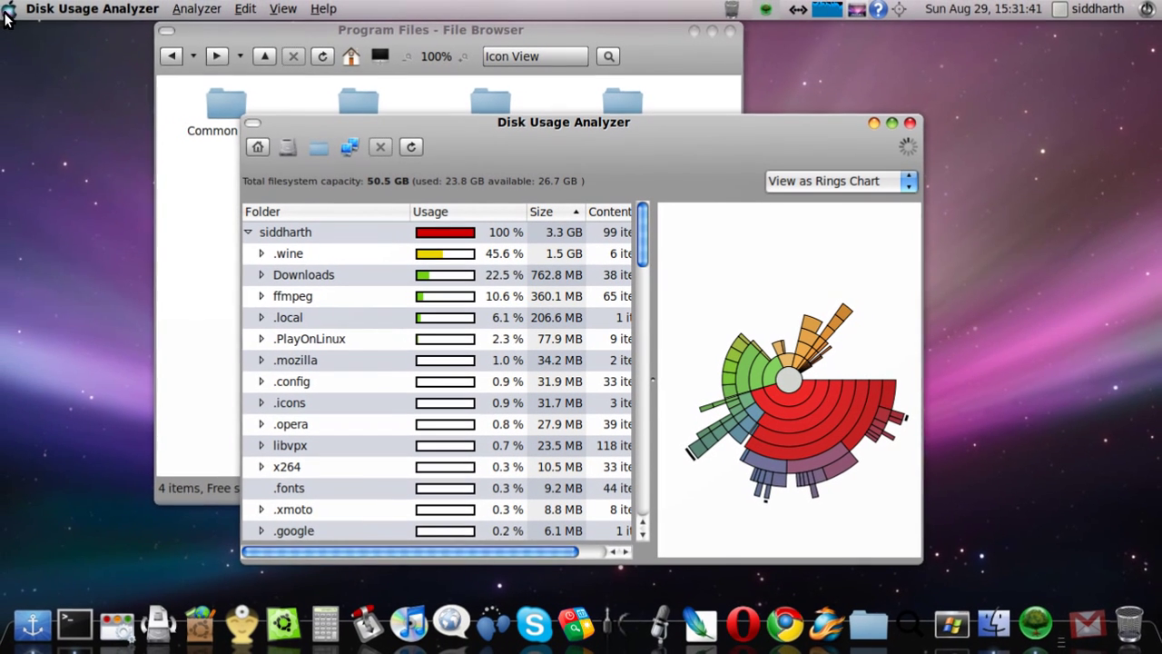
pyautogui.click(9, 9)
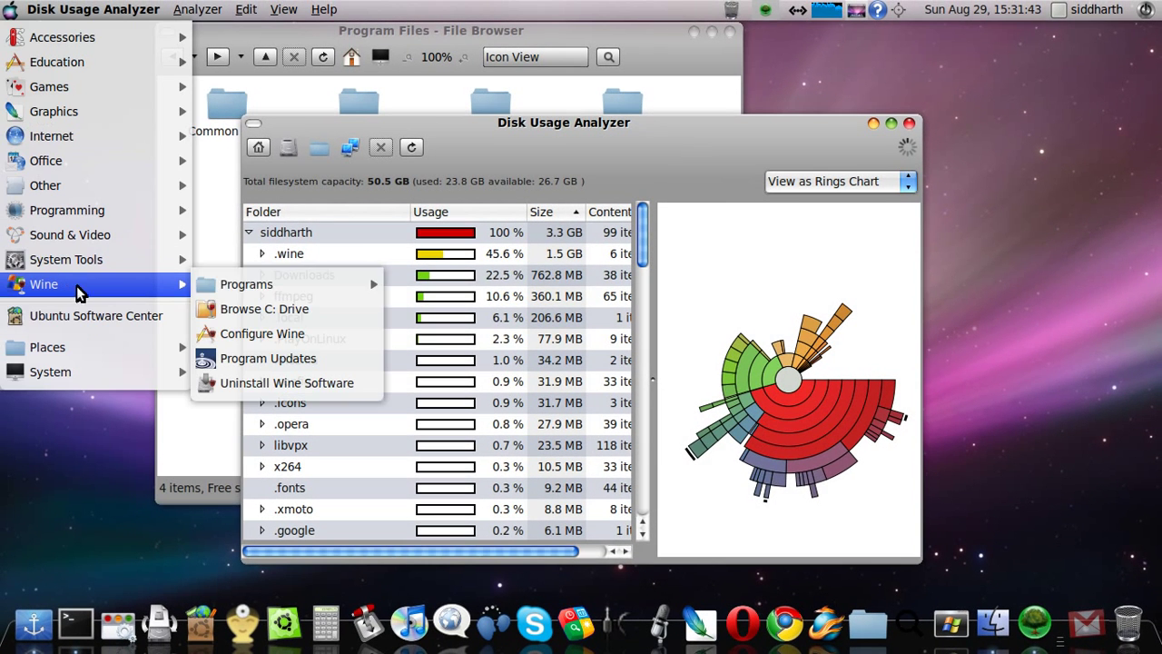
pyautogui.moveTo(247, 284)
pyautogui.moveTo(493, 309)
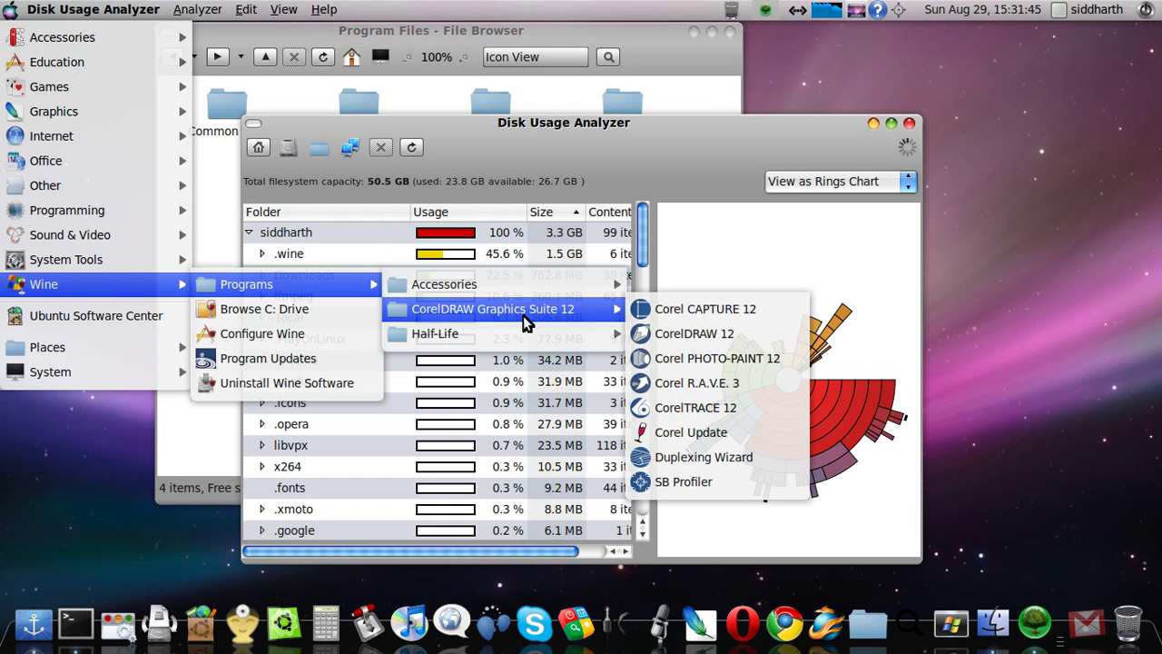
pyautogui.click(692, 361)
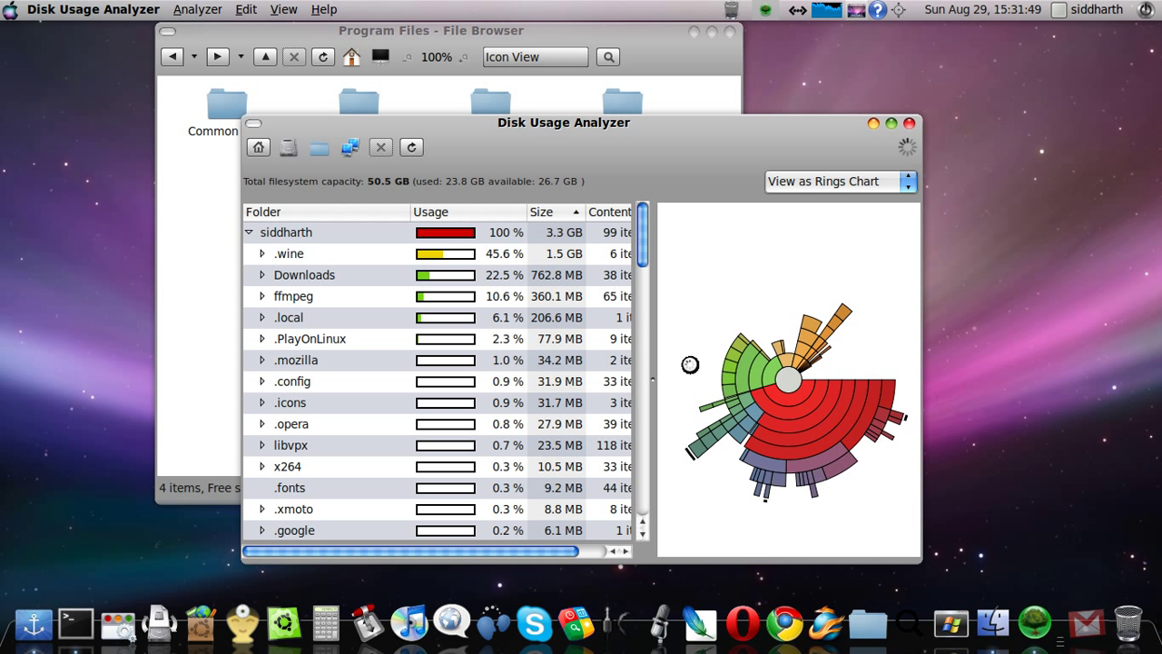